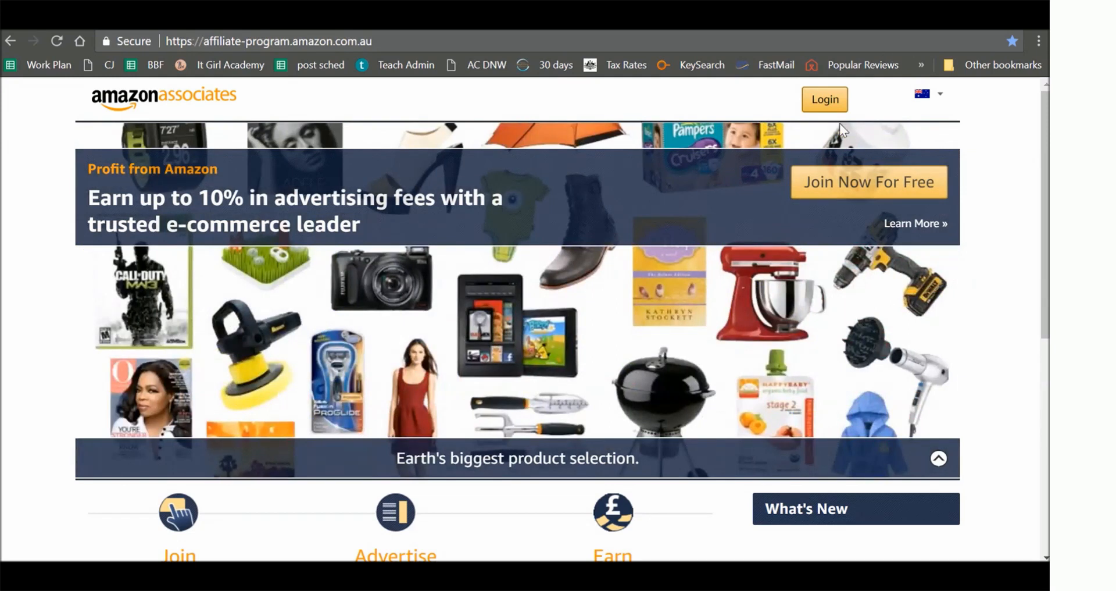
- Start a free Amazon Associates sign-up, choose to create a new Amazon account, and begin entering the account holder's name
left_click(876, 186)
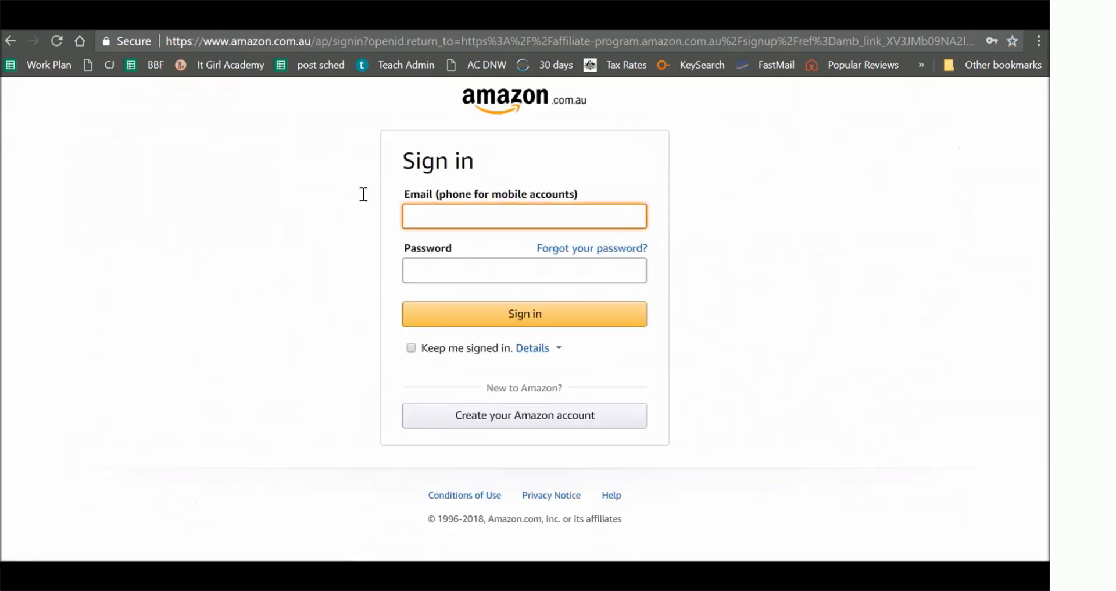
left_click(586, 420)
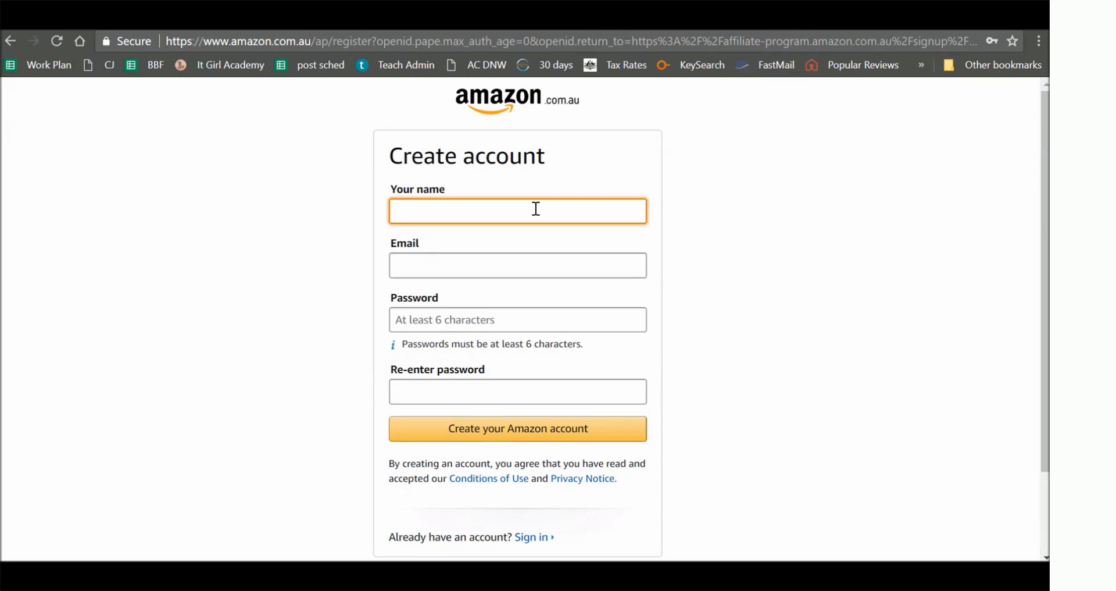
type("J")
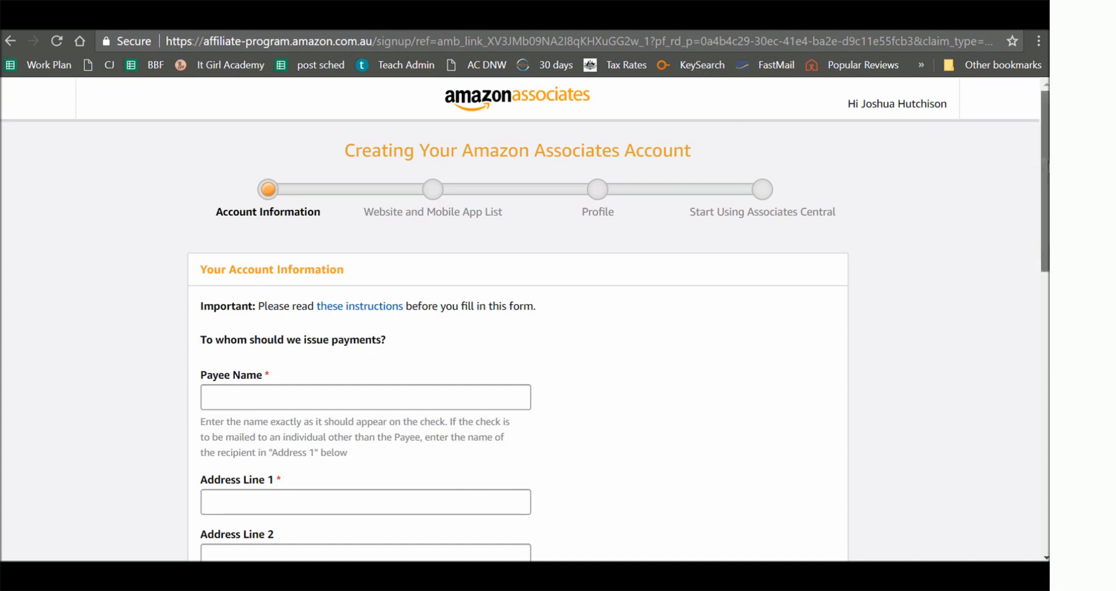
- Look through the account information form's address, phone, main contact and U.S. tax questions
left_click_drag(1046, 166, 1024, 408)
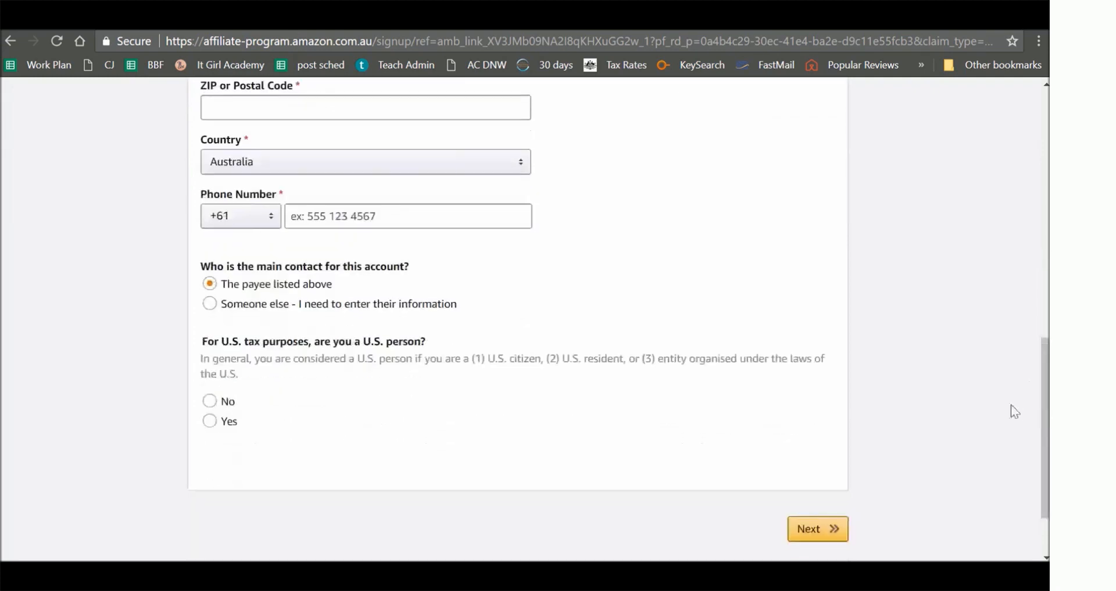
left_click(636, 414)
left_click_drag(1046, 412, 1034, 239)
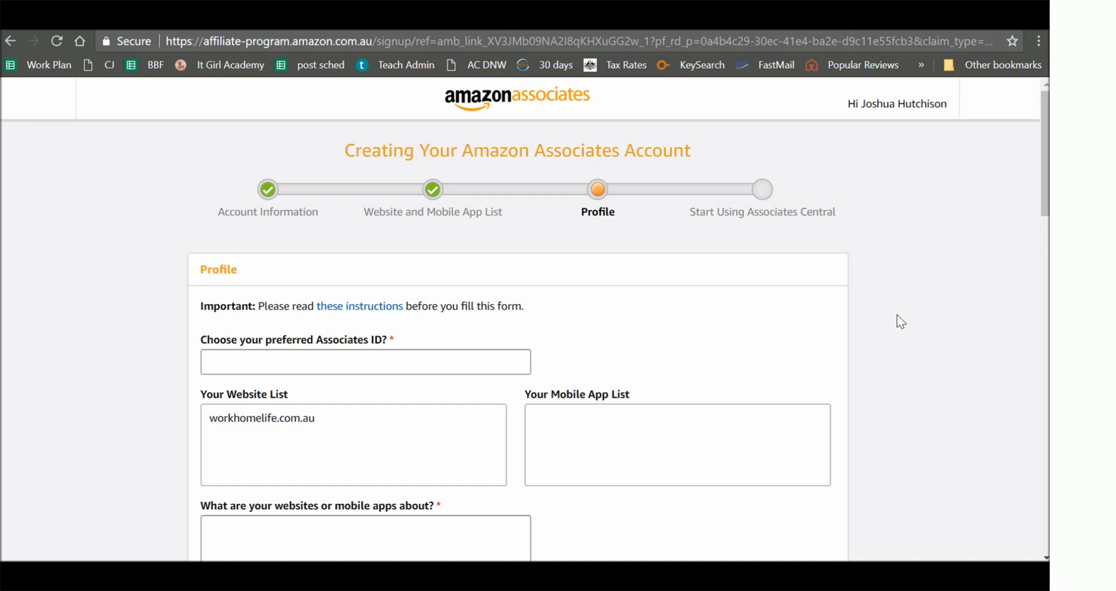
- Enter "workhomelife" as the preferred Associates ID in the profile form
left_click(452, 368)
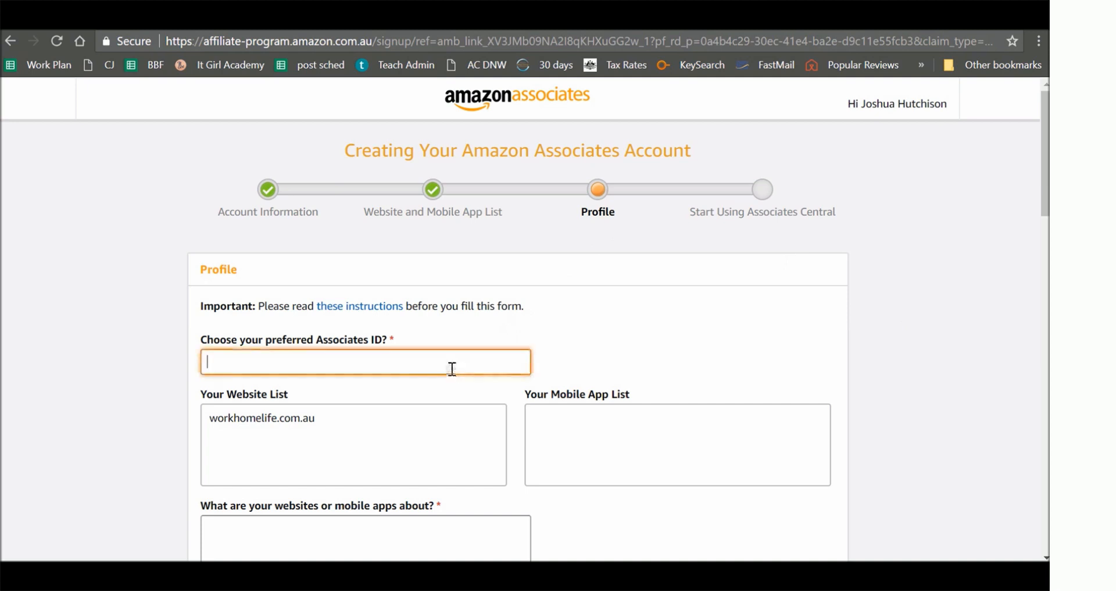
type("workhomelife")
left_click(614, 320)
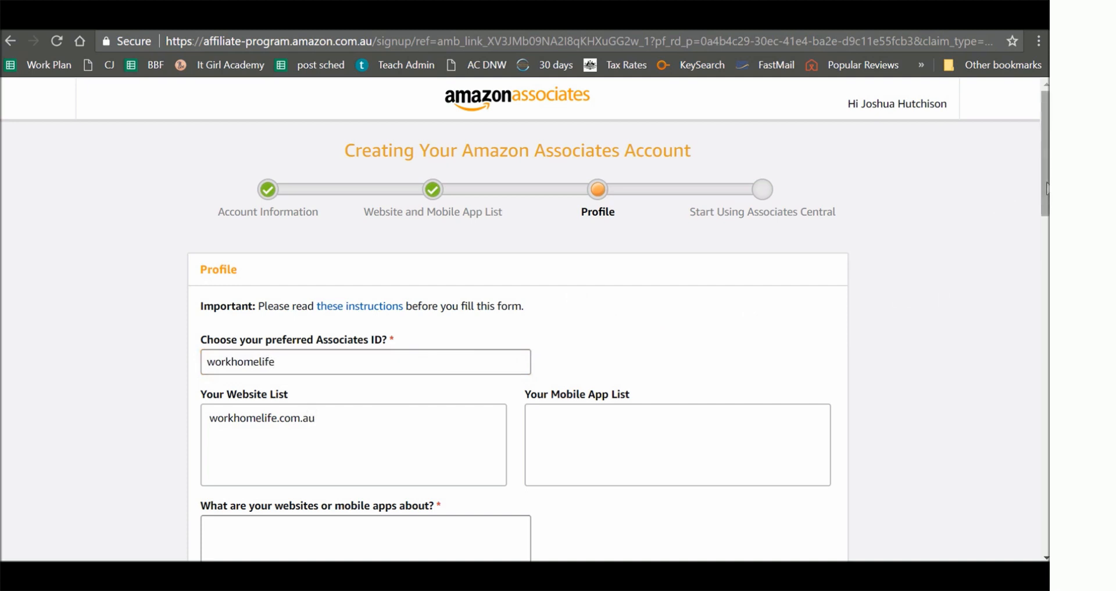
- Examine the profile form's website description field, primary topic choices and Amazon item types
left_click_drag(1046, 188, 1047, 242)
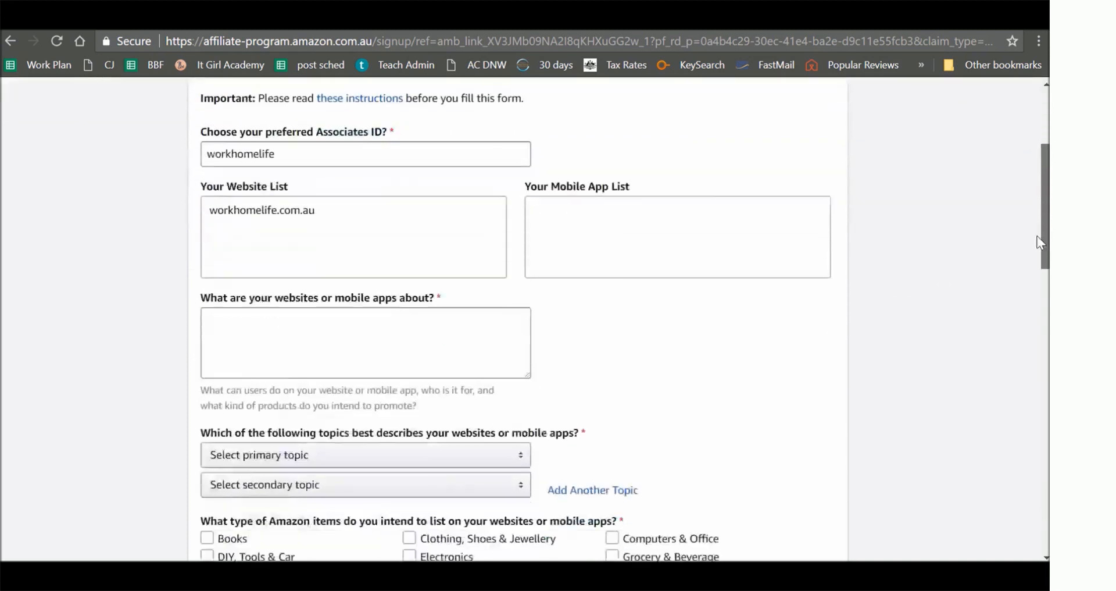
left_click(393, 324)
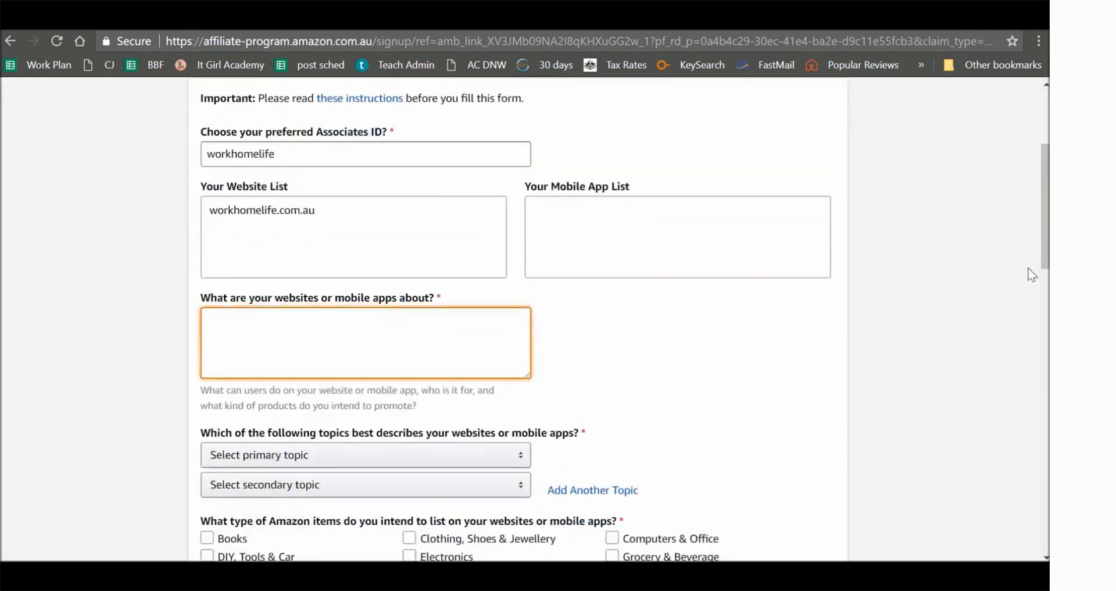
left_click_drag(1046, 273, 1046, 344)
left_click(374, 194)
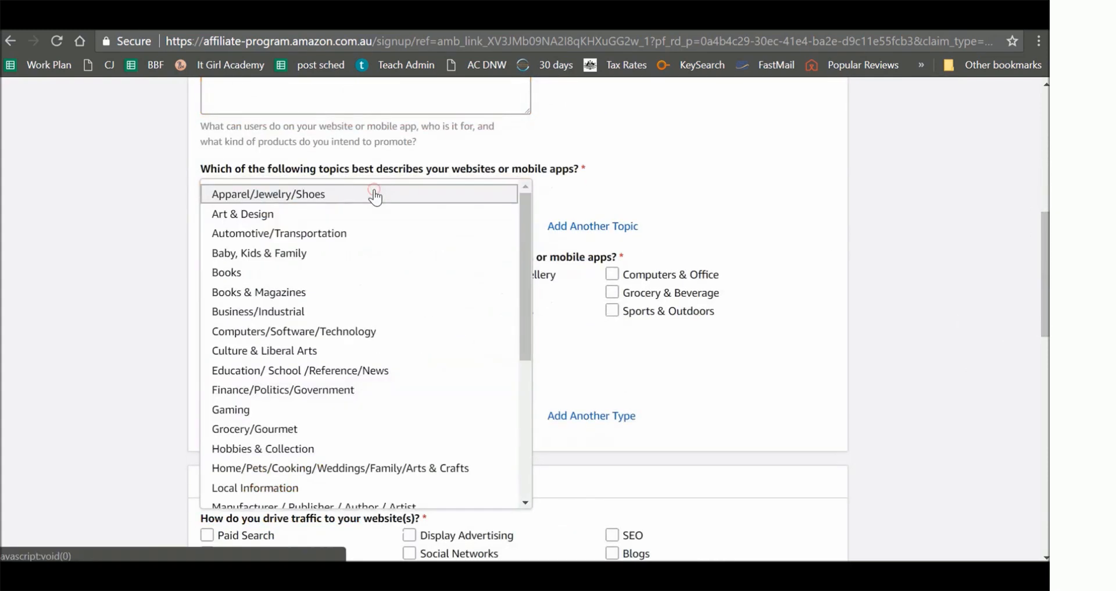
left_click(791, 194)
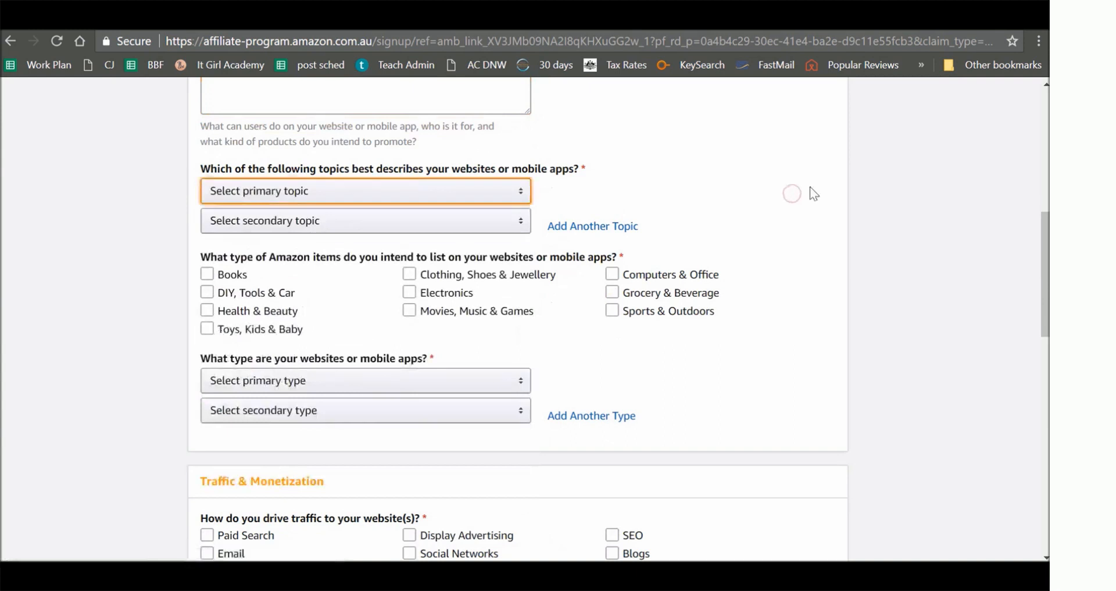
scroll(783, 187, "down", 2)
left_click(783, 188)
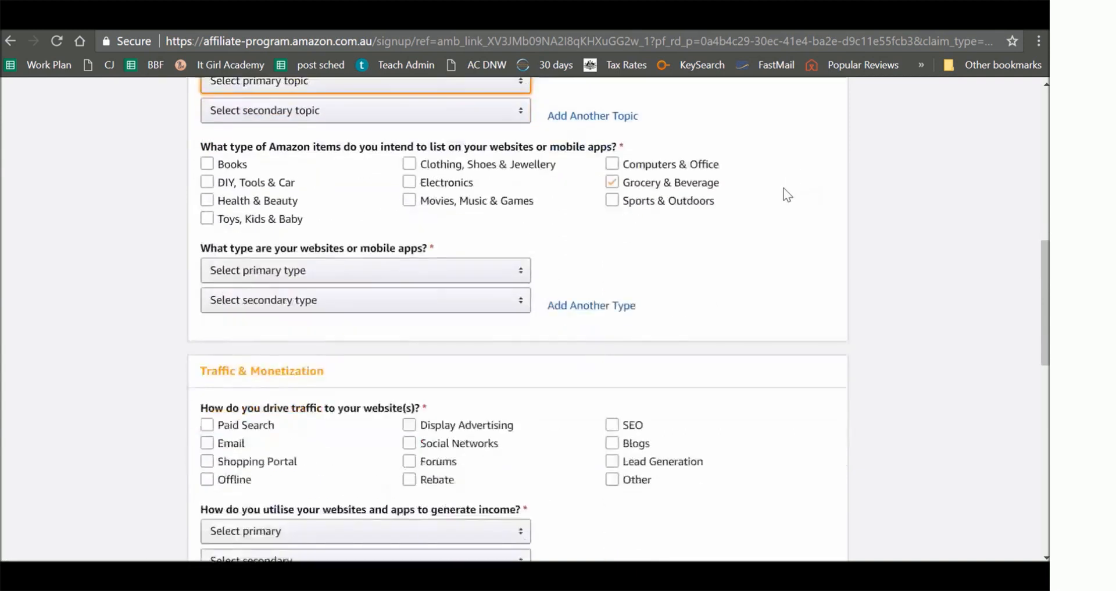
left_click(783, 187)
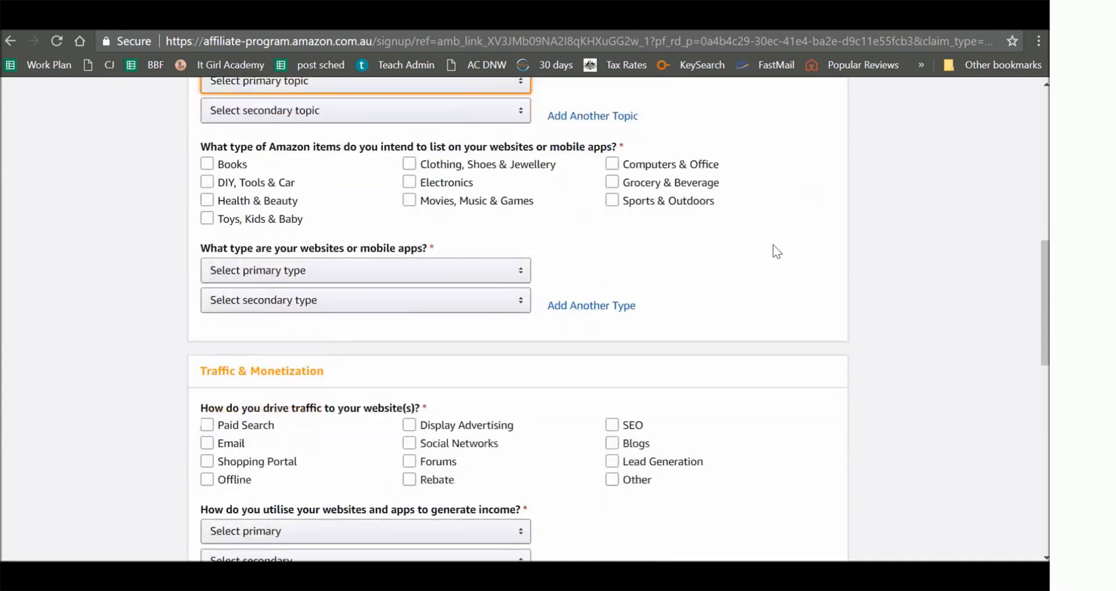
- Examine the options for how traffic is driven to the website, such as SEO, Blogs, Lead Generation and Social Networks
scroll(773, 249, "down", 1)
scroll(775, 250, "down", 4)
left_click(746, 235)
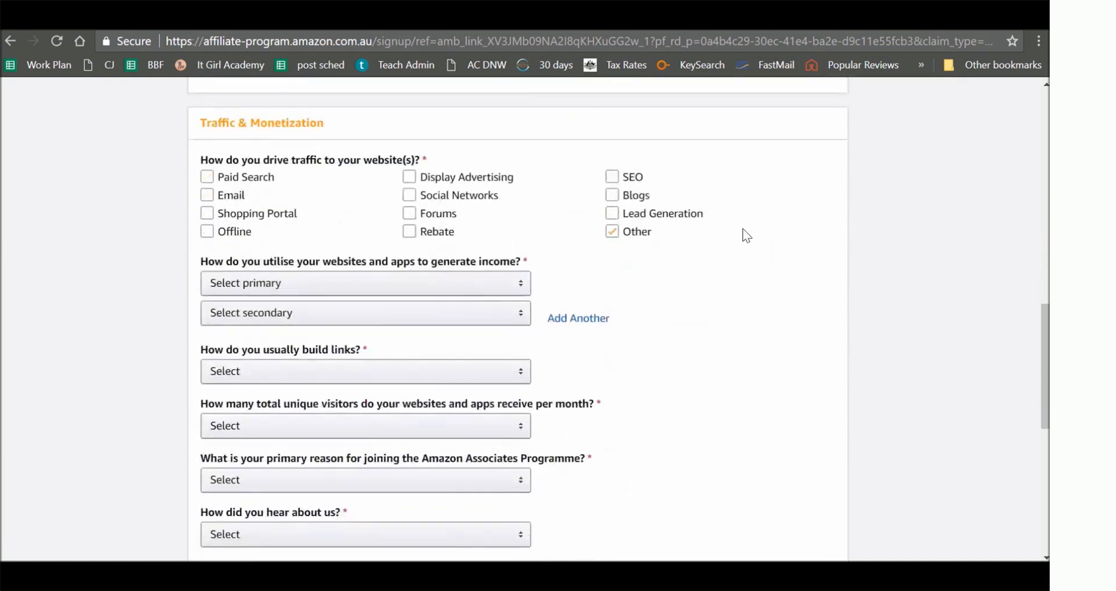
left_click(714, 224)
left_click(665, 195)
scroll(651, 201, "down", 1)
left_click(642, 190)
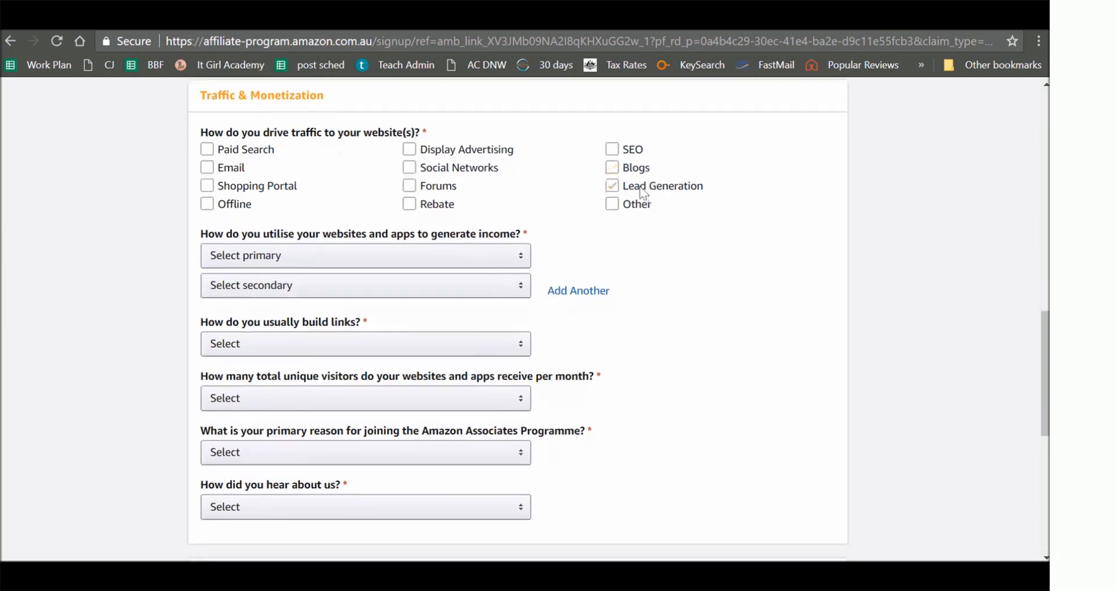
left_click(640, 173)
left_click(635, 156)
left_click(459, 169)
left_click(436, 204)
- Review the income, link building and visitor questions, the image verification and the contract terms at the end of the profile form
scroll(758, 263, "down", 1)
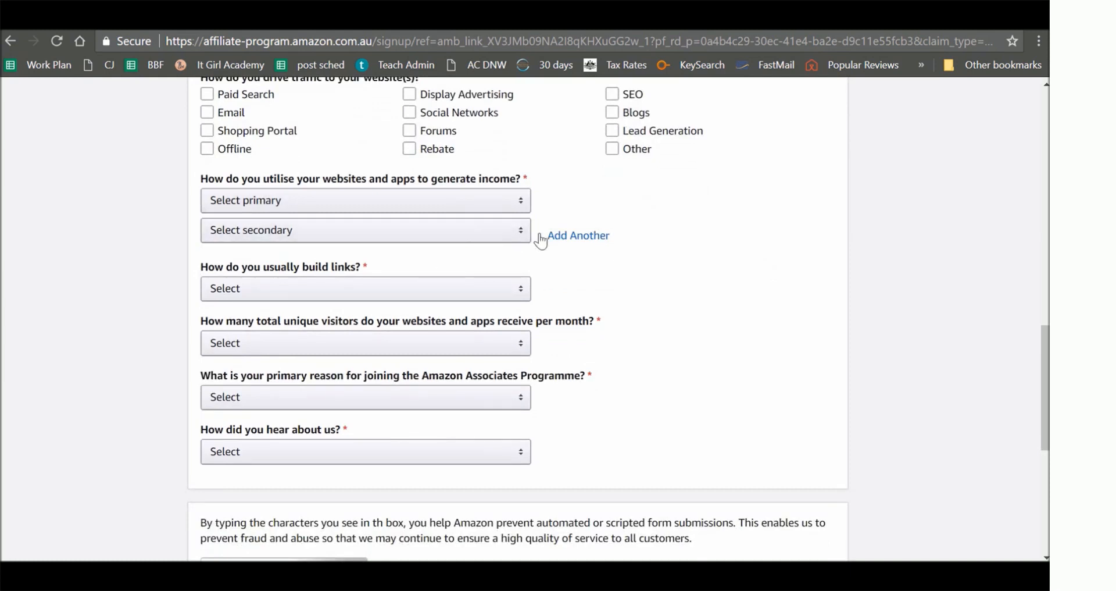
scroll(663, 355, "down", 5)
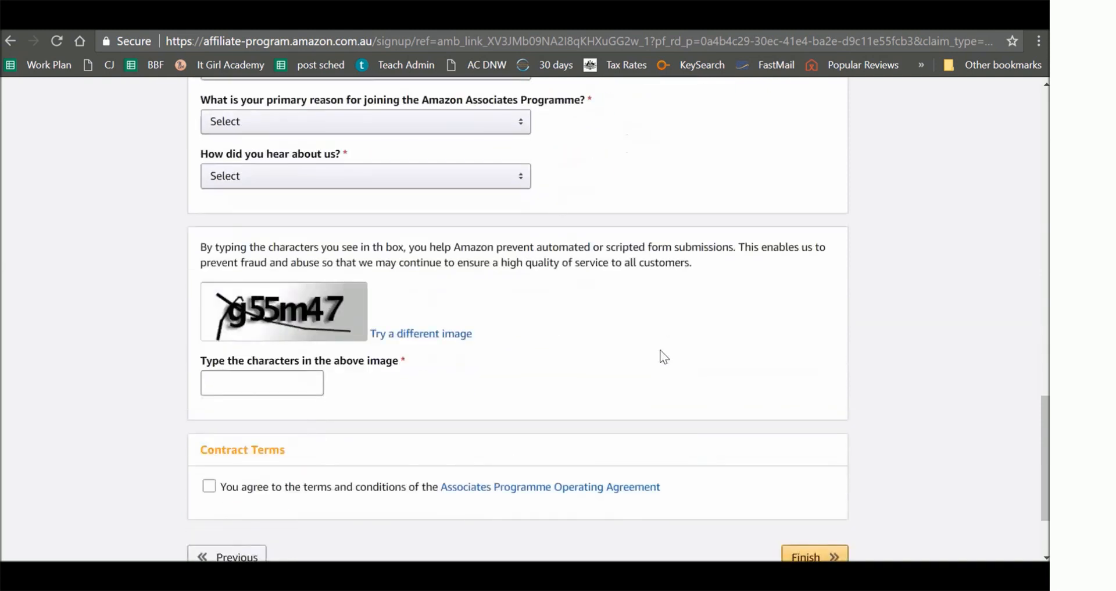
scroll(662, 355, "down", 2)
left_click(304, 409)
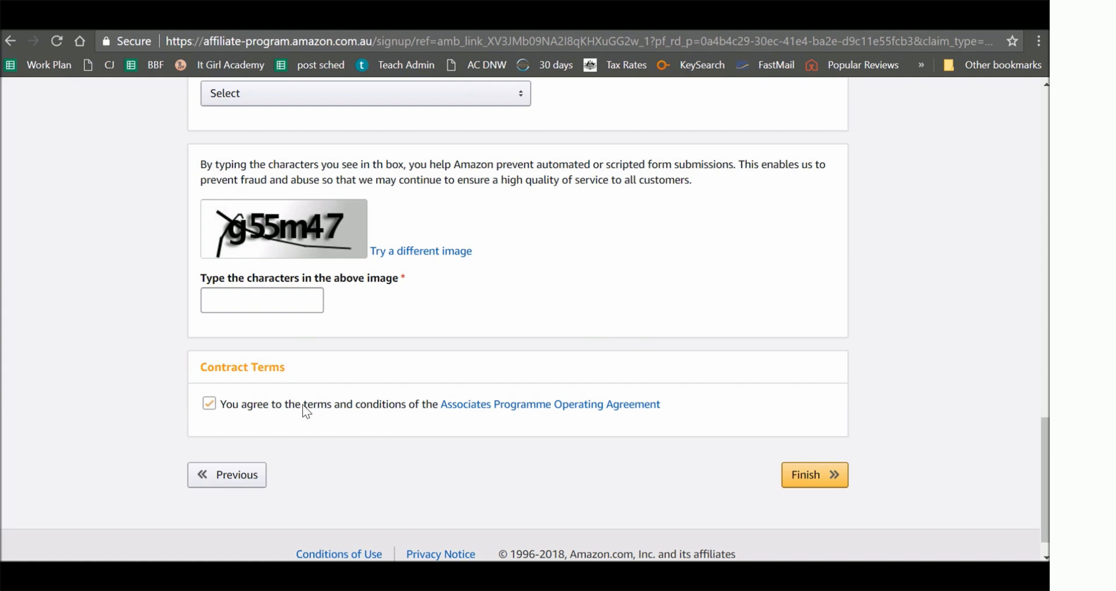
left_click(303, 406)
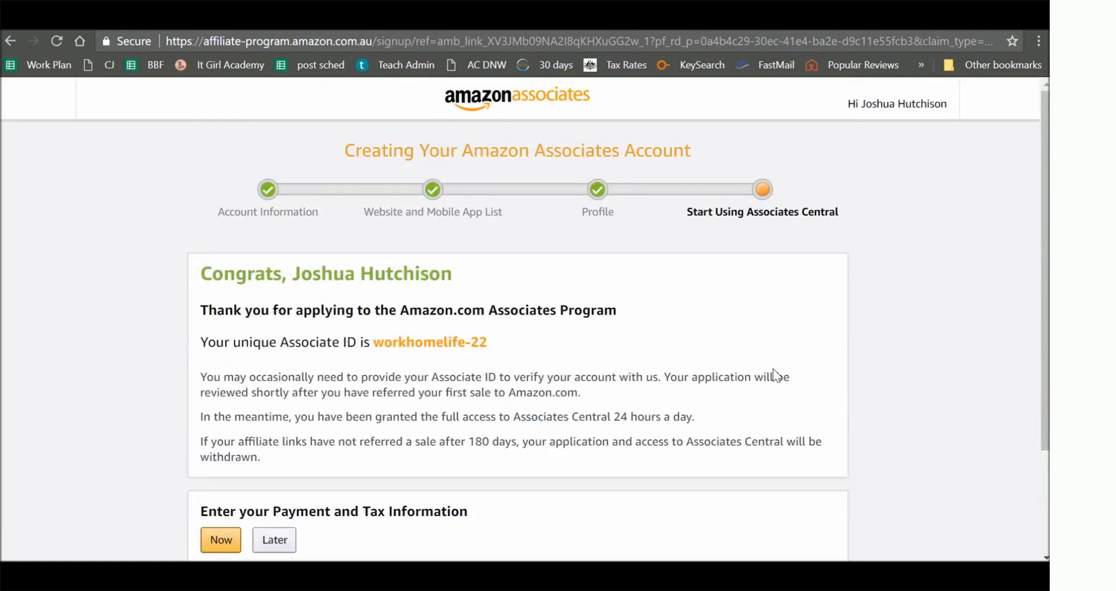
- Choose to enter payment and tax information now, and select direct deposit as the payment method
scroll(683, 408, "down", 3)
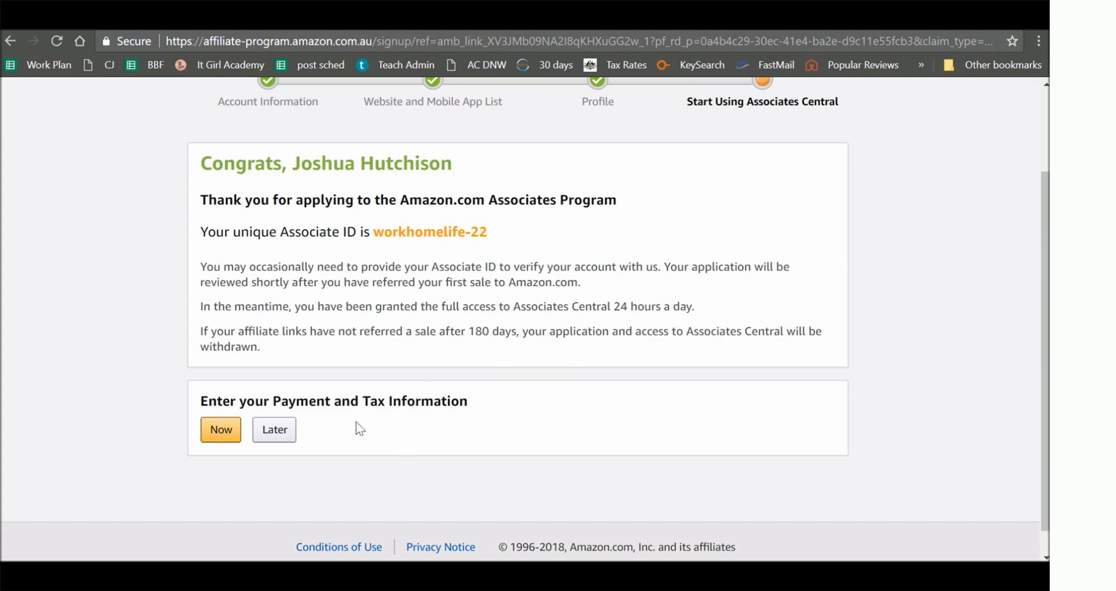
left_click(227, 434)
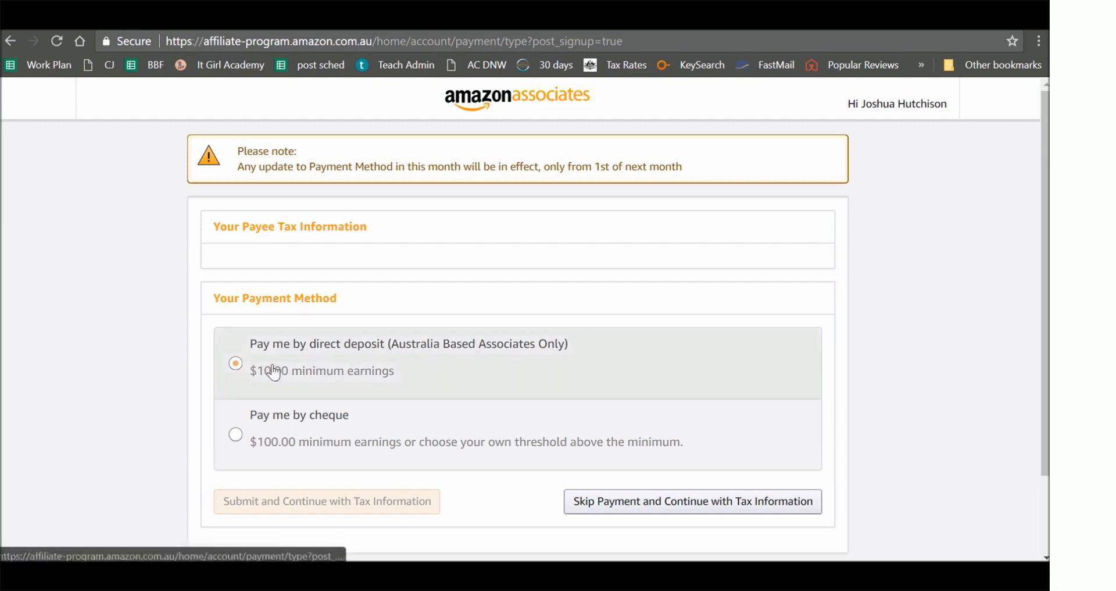
left_click(304, 456)
left_click(304, 361)
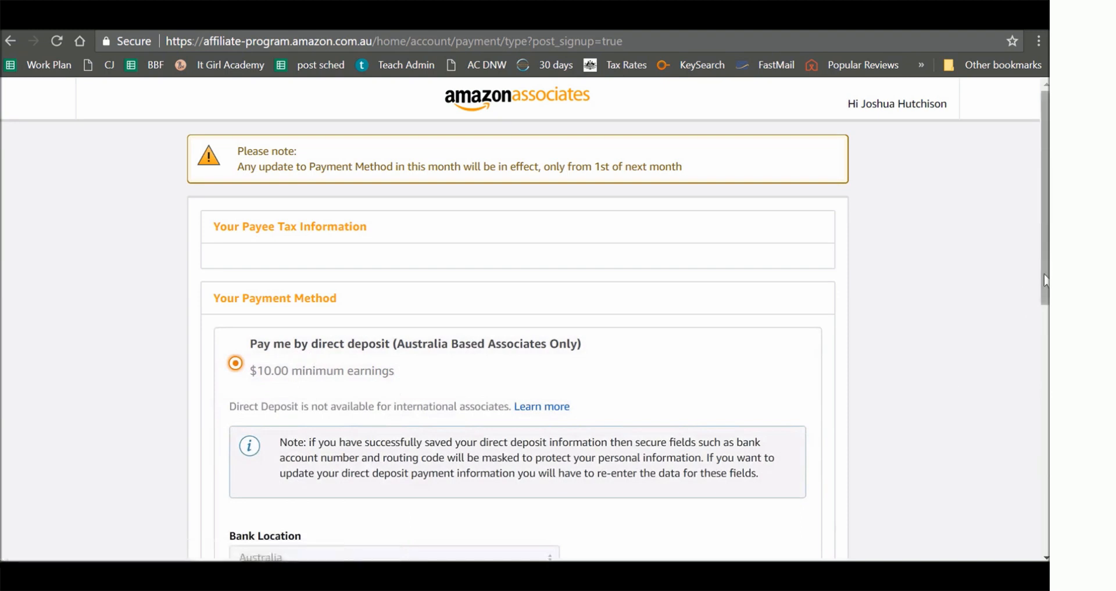
- Look over the direct deposit bank fields, and skip payment to continue with the tax information
left_click_drag(1045, 281, 1008, 401)
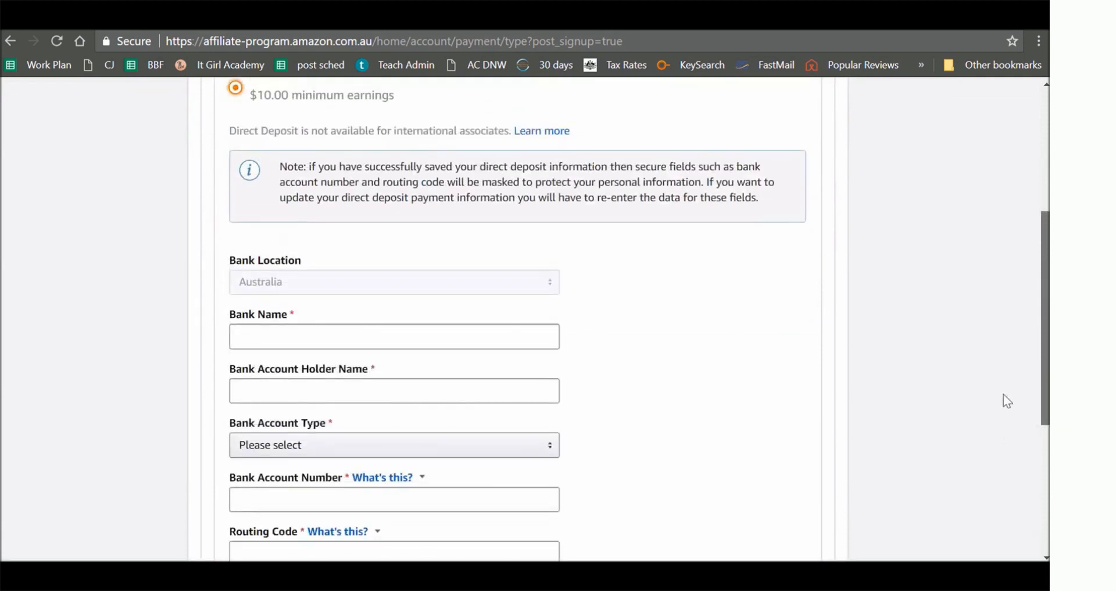
left_click_drag(1003, 393, 1004, 412)
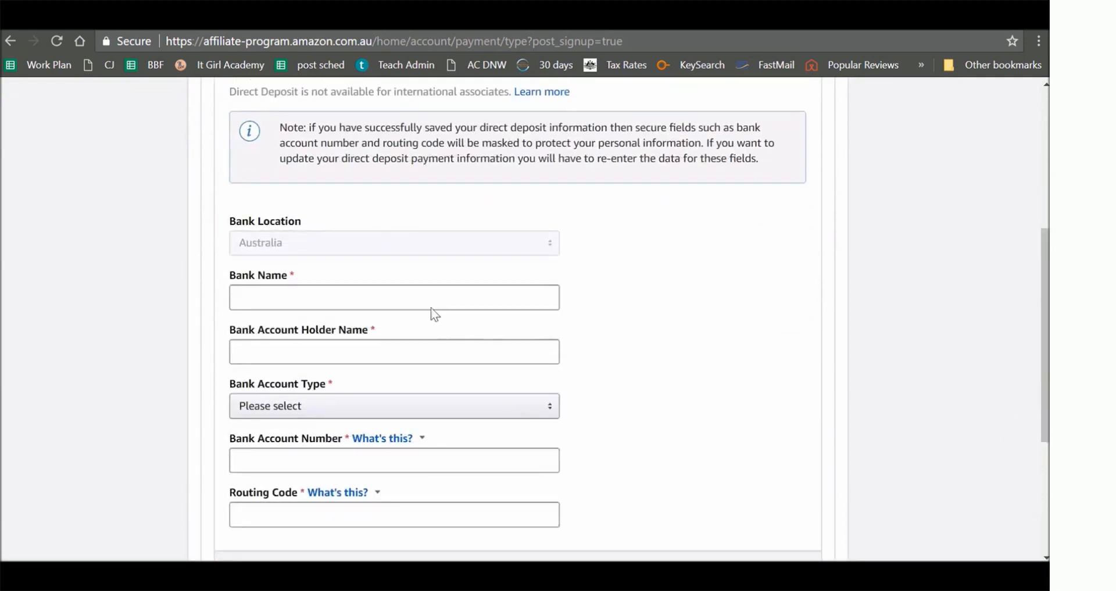
scroll(456, 373, "down", 1)
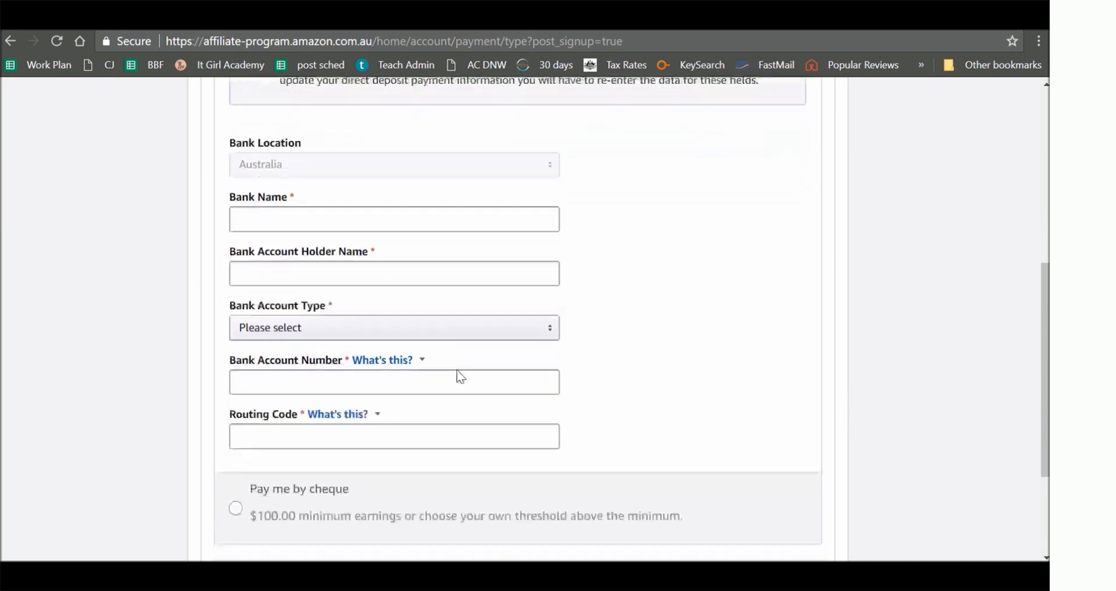
scroll(457, 366, "down", 1)
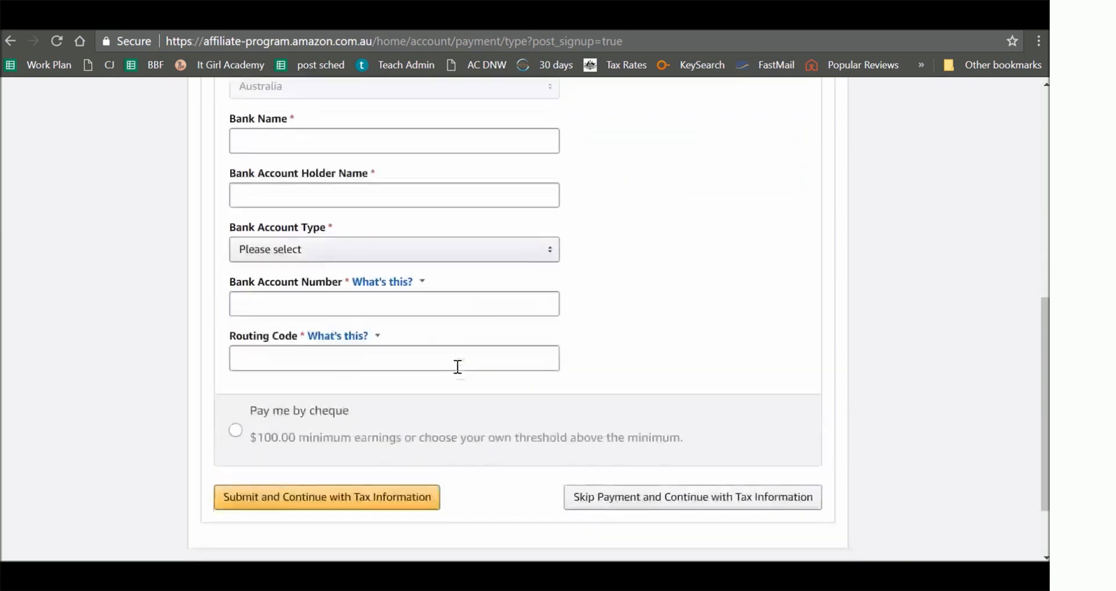
left_click(683, 493)
left_click(651, 408)
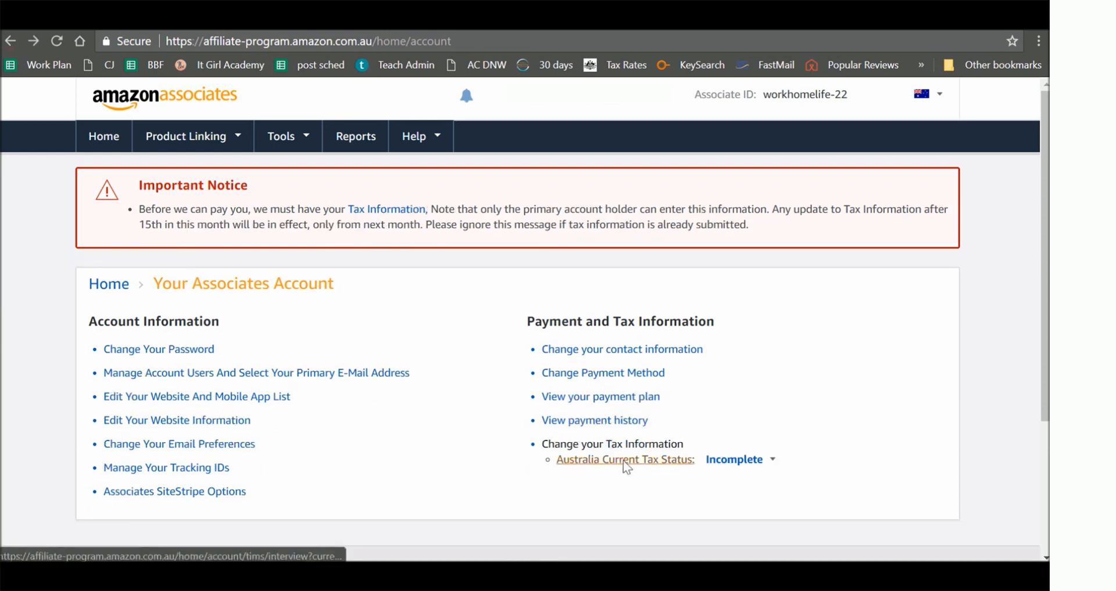
- Open the Australia tax information interview from the account page and set Australia as the country of tax residence
left_click(623, 459)
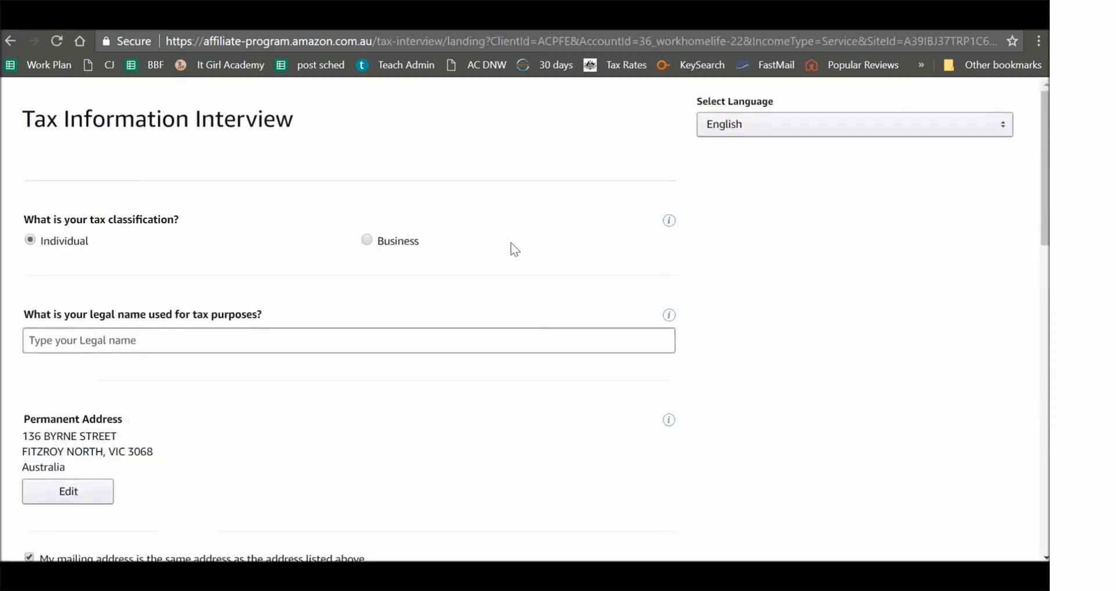
scroll(511, 263, "down", 2)
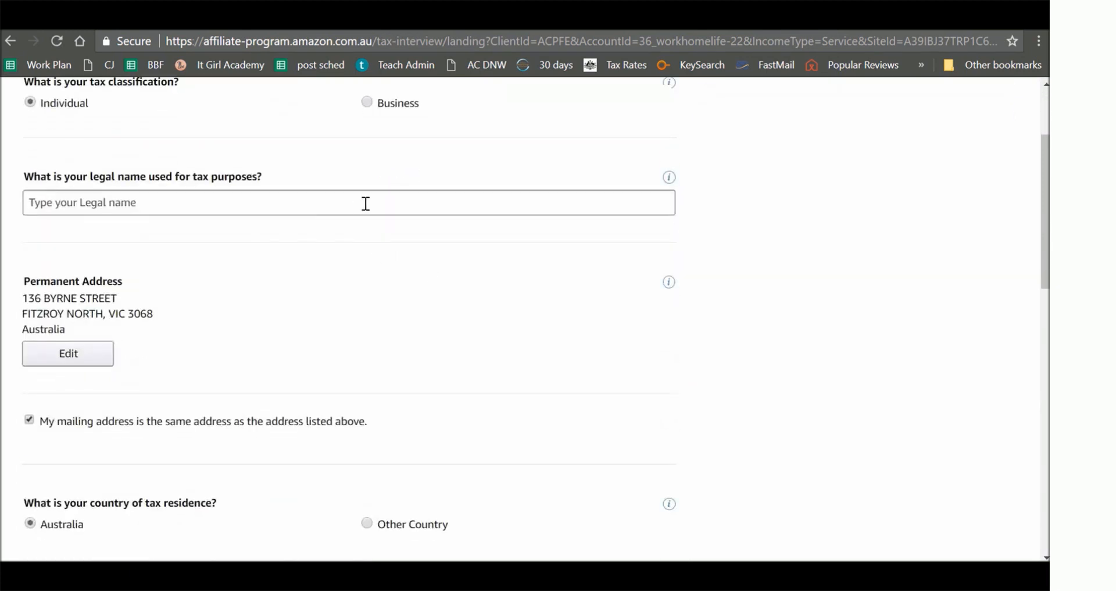
scroll(362, 221, "down", 5)
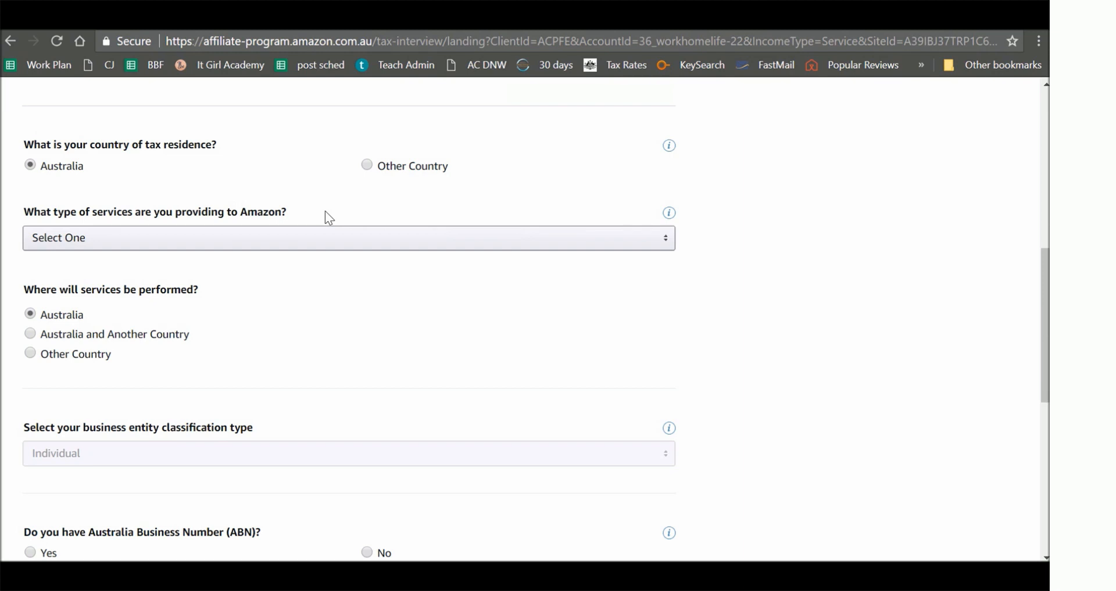
left_click(367, 165)
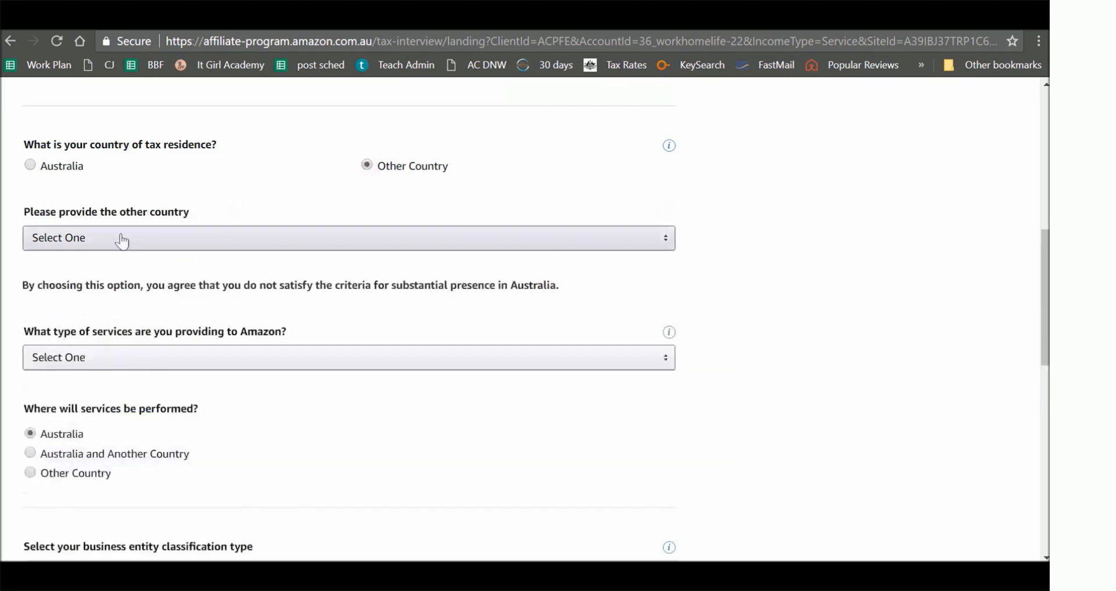
left_click(33, 166)
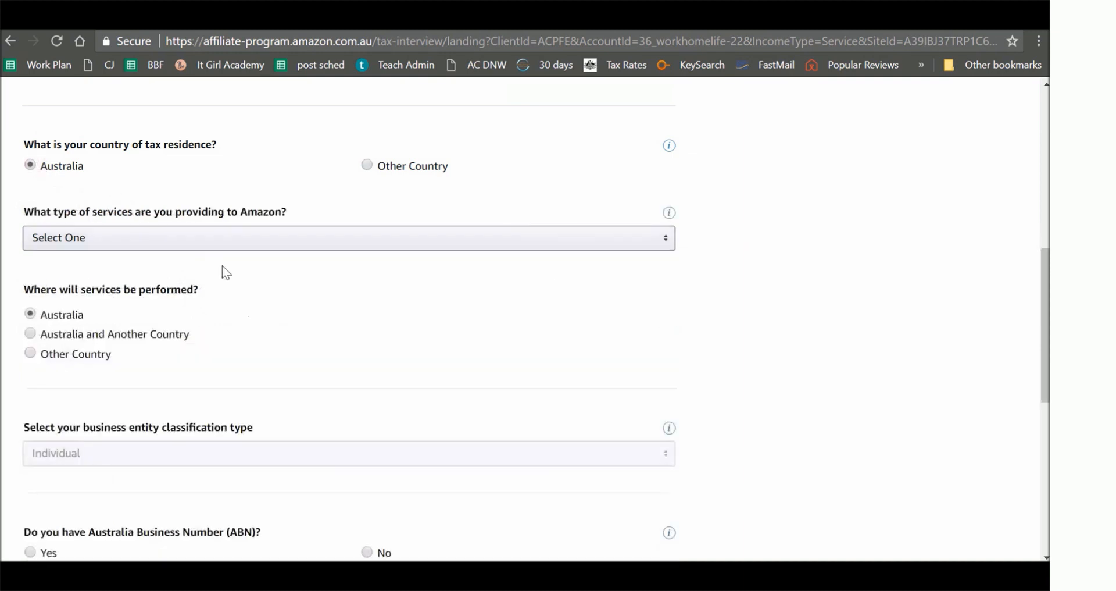
- Set the type of services provided to Amazon to Royalty-related Technical Services
left_click(218, 244)
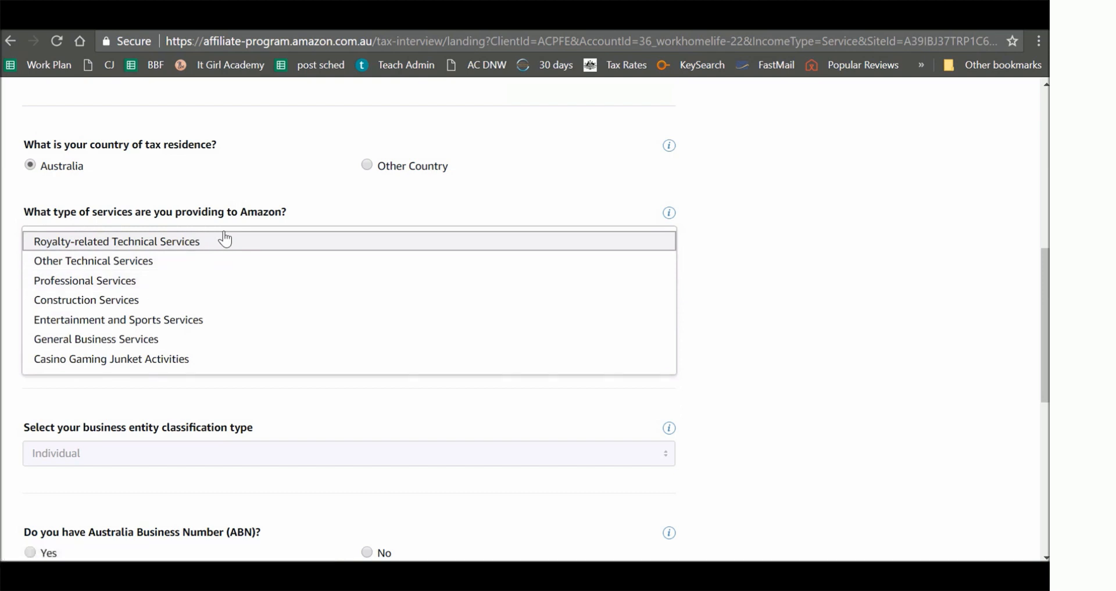
left_click(250, 198)
left_click(262, 242)
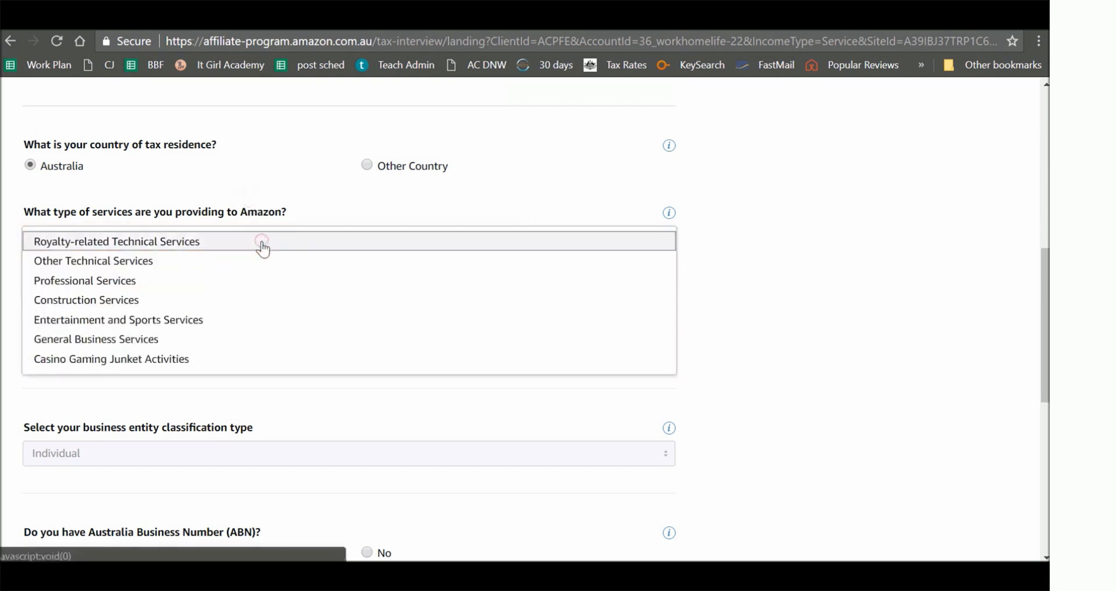
left_click(244, 245)
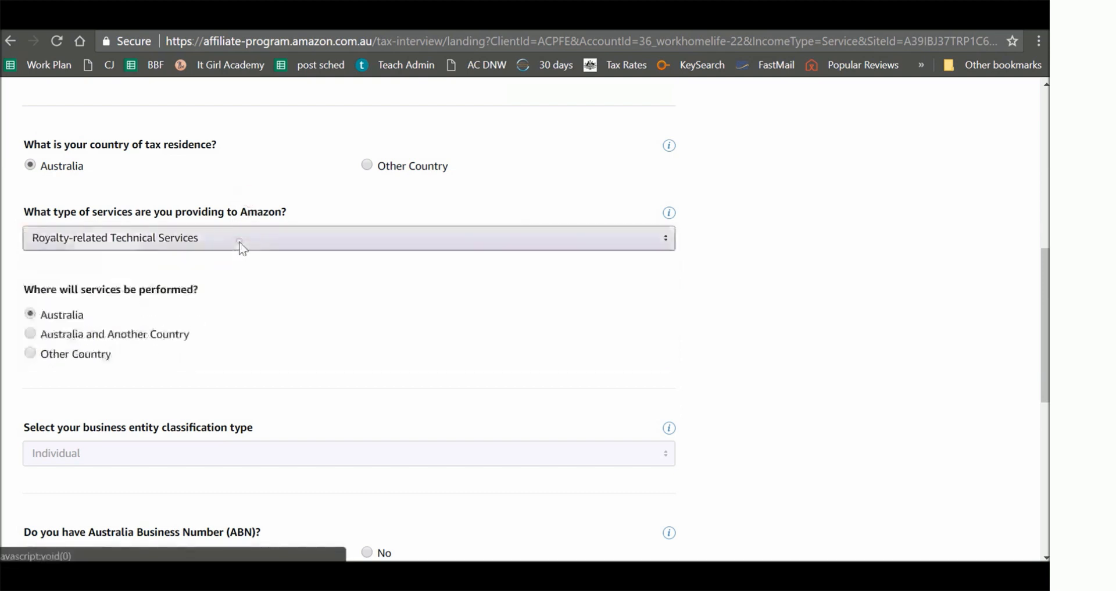
- Change the type of services provided to Amazon to Professional Services
left_click(269, 249)
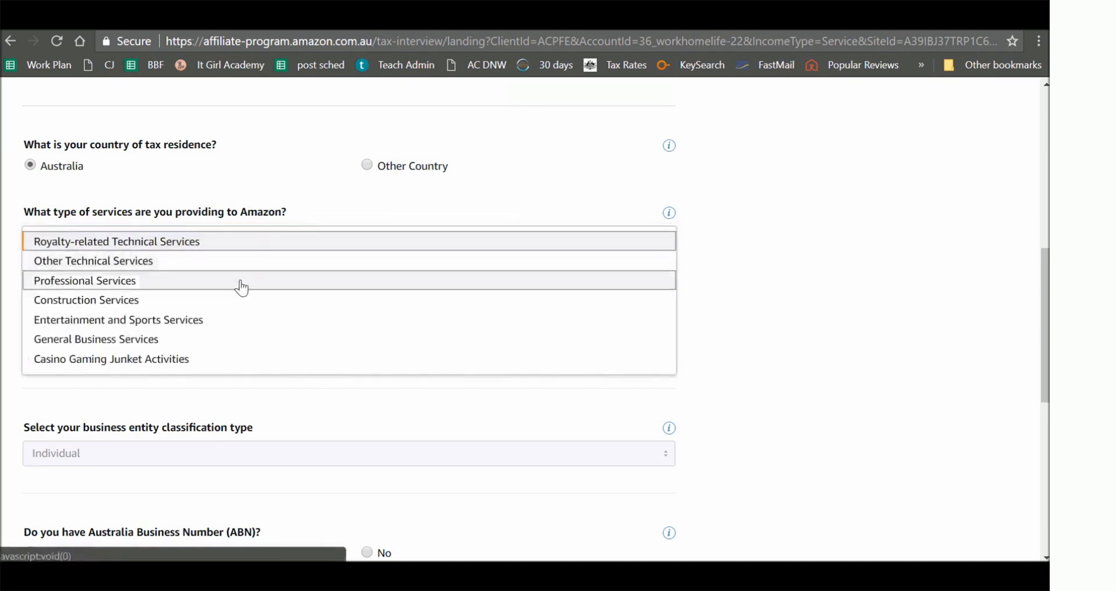
left_click(242, 285)
- Look over the ABN, GST registration and electronic signature sections of the tax interview, and return to the legal name field
scroll(267, 345, "down", 1)
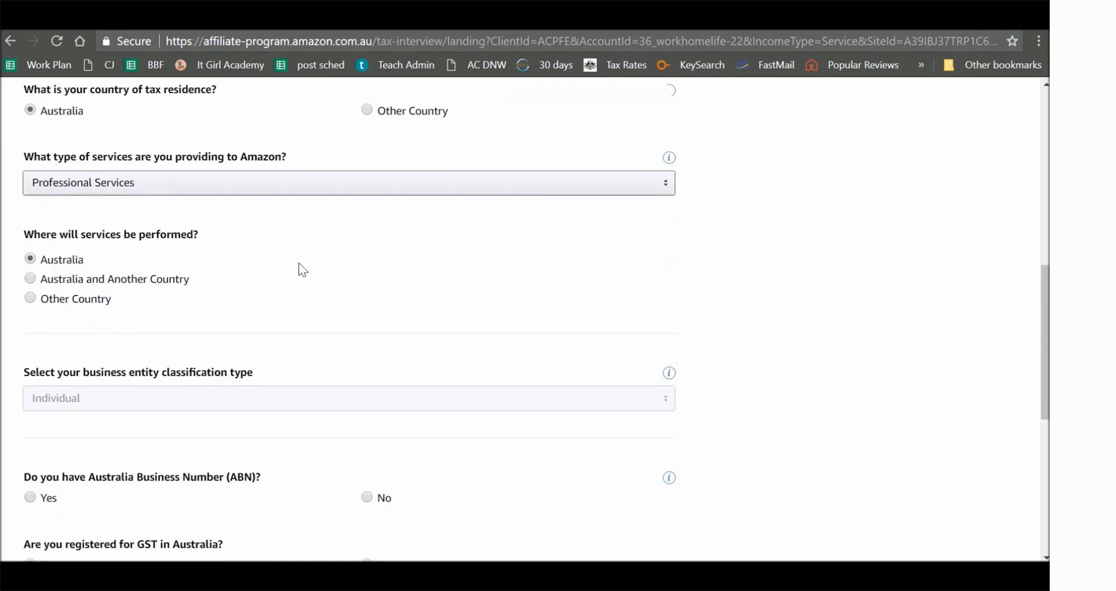
scroll(299, 263, "down", 4)
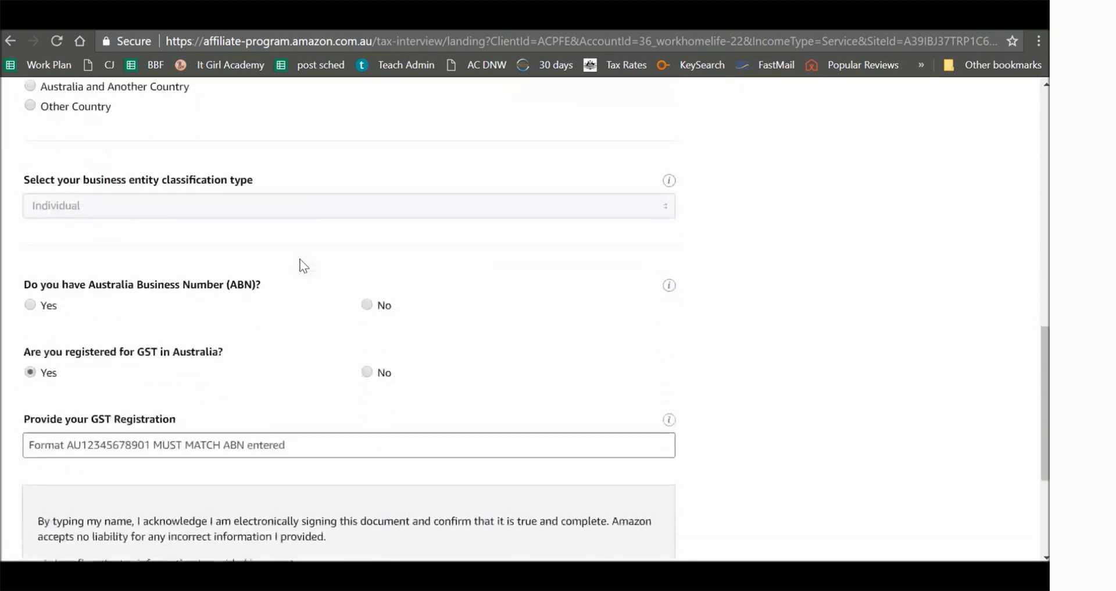
scroll(299, 265, "down", 2)
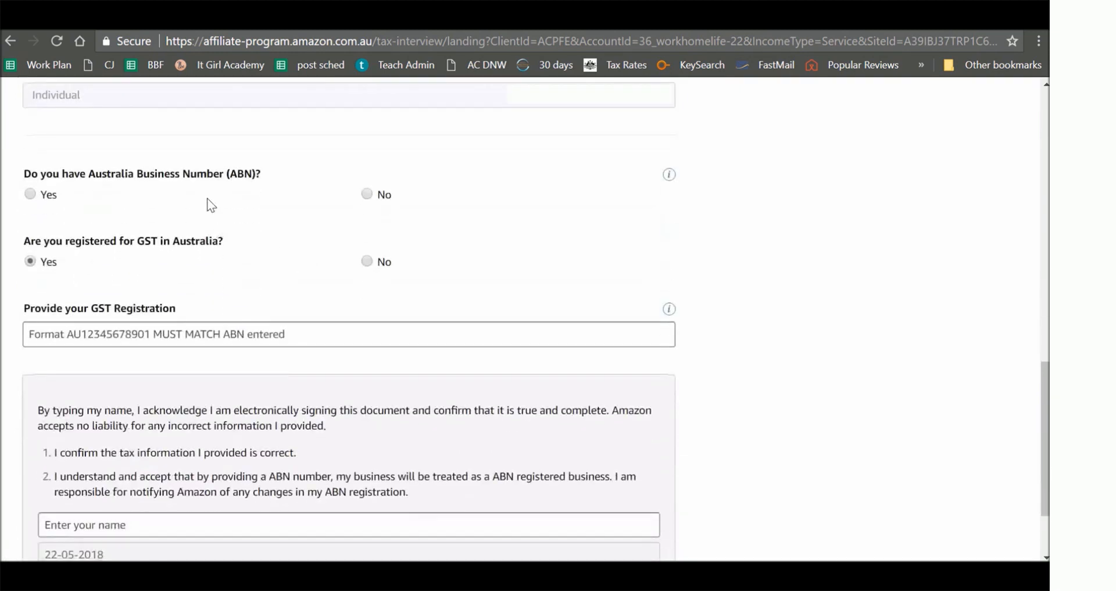
scroll(472, 303, "down", 2)
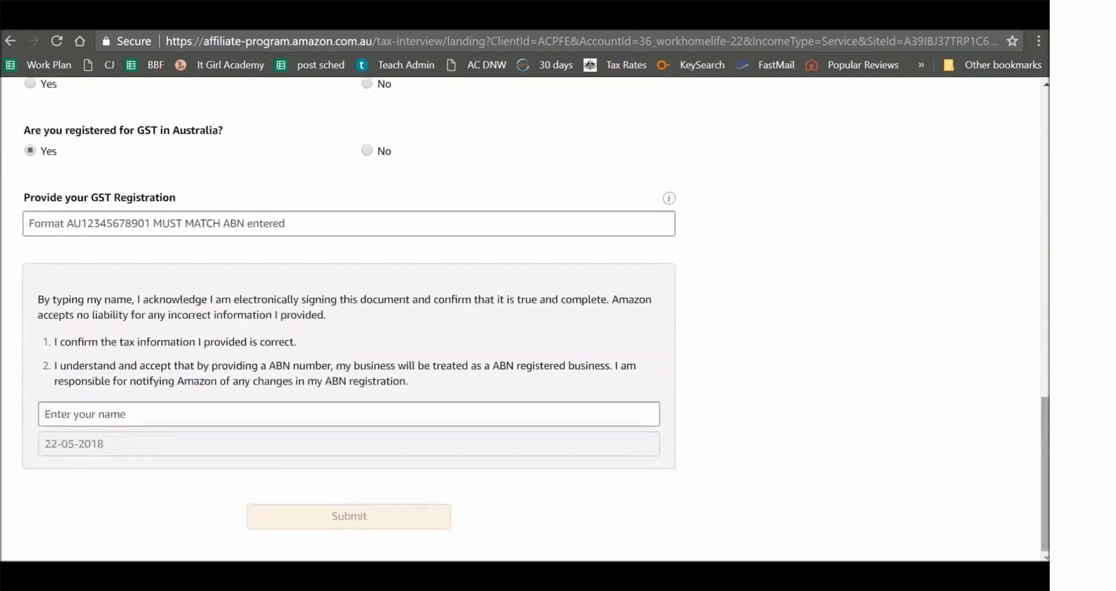
left_click_drag(1048, 440, 1028, 137)
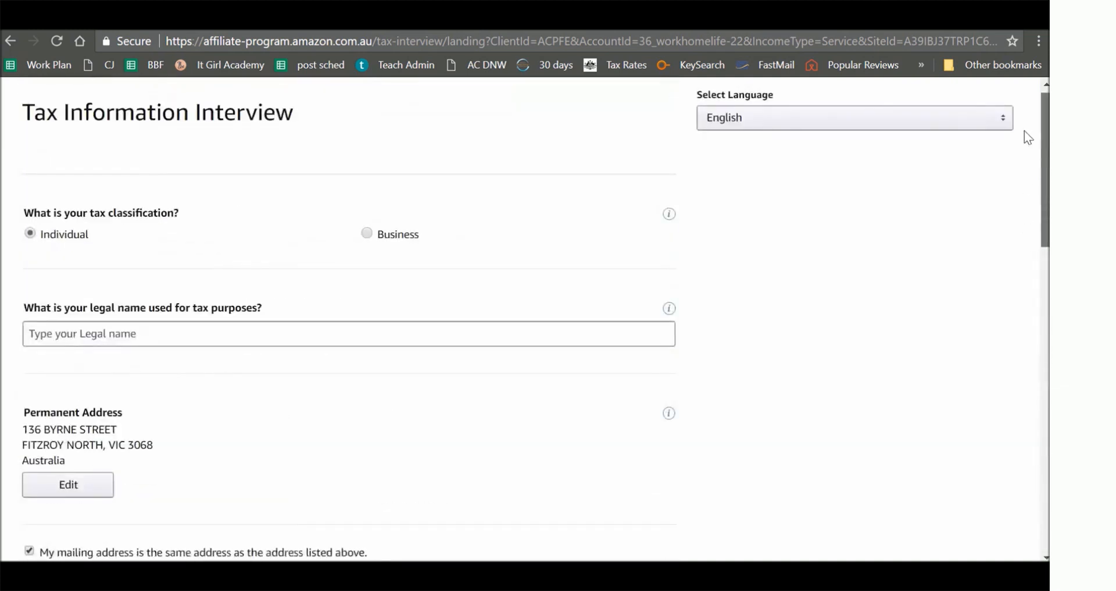
left_click(375, 330)
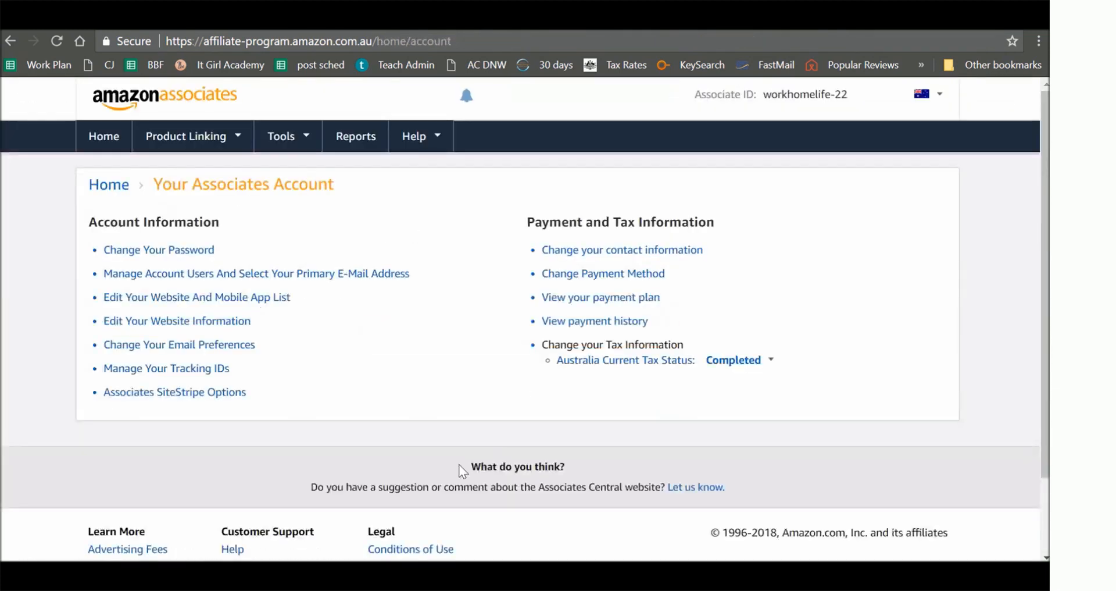